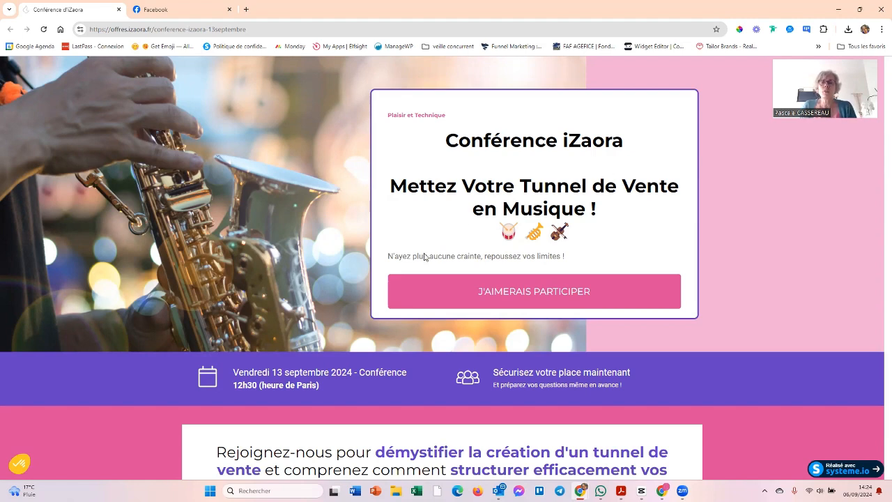
Step: Examine the conference page's free registration form and close it
{"action": "left_click", "coordinate": [527, 303]}
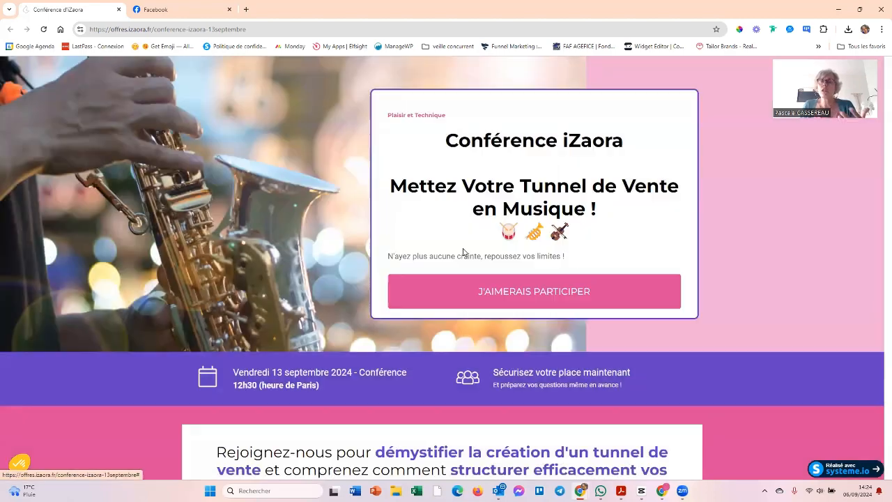
{"action": "left_click", "coordinate": [565, 184]}
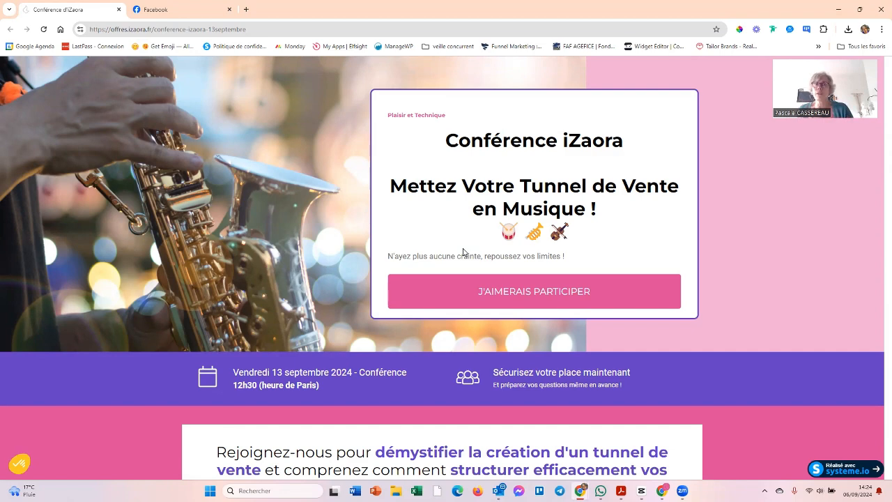
Step: Switch to Facebook and start creating a new event from the Évènements section
{"action": "left_click", "coordinate": [144, 11]}
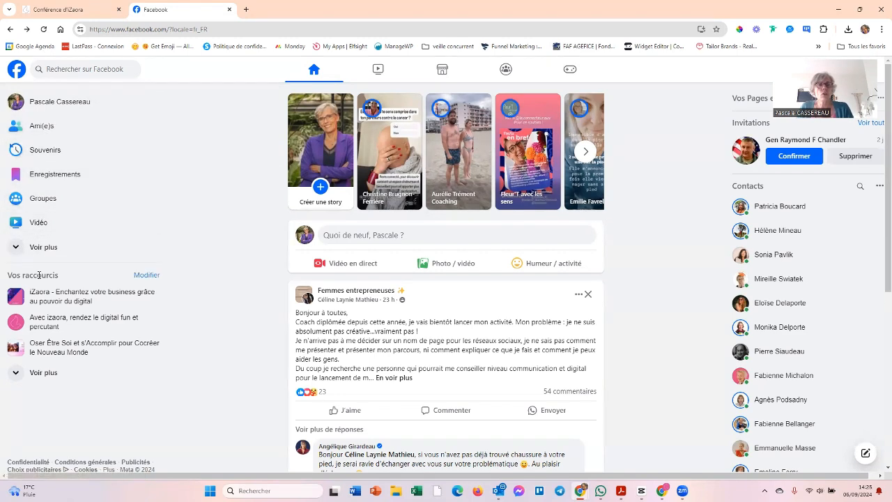
{"action": "left_click", "coordinate": [43, 249]}
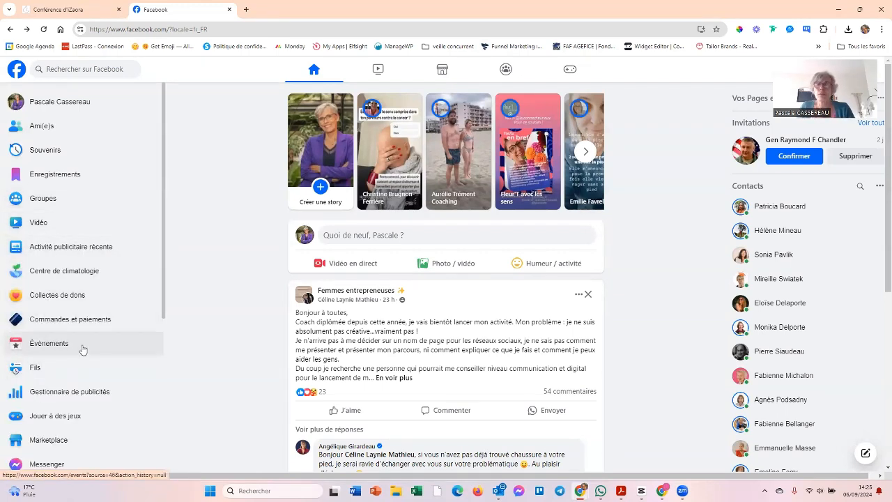
{"action": "left_click", "coordinate": [33, 345]}
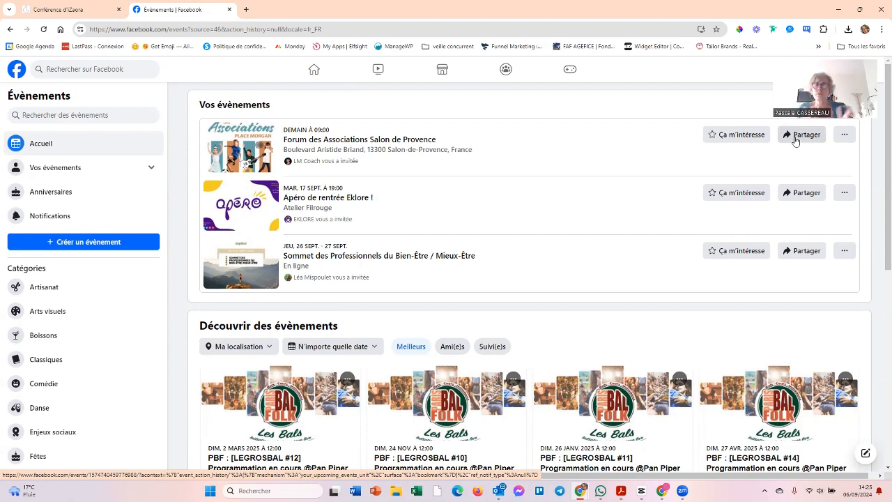
{"action": "left_click", "coordinate": [91, 242]}
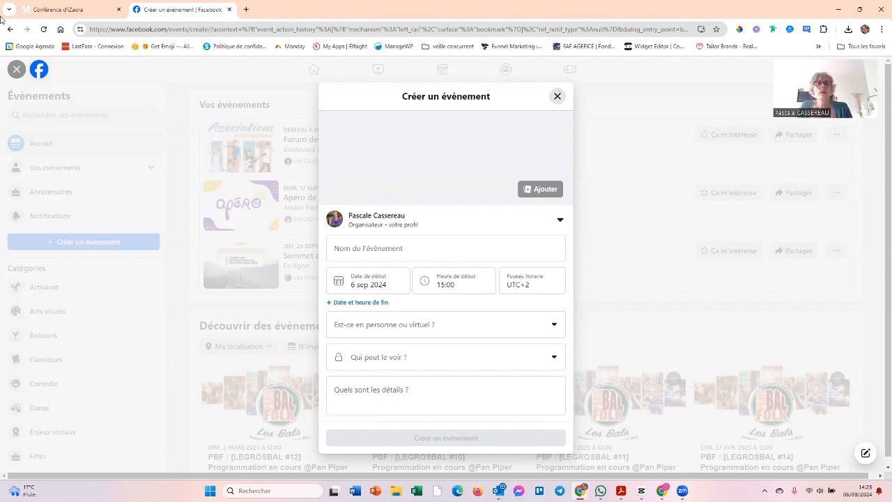
Step: Import the encart-conference image as the event's cover and reposition it vertically so the conference title shows
{"action": "left_click", "coordinate": [51, 10]}
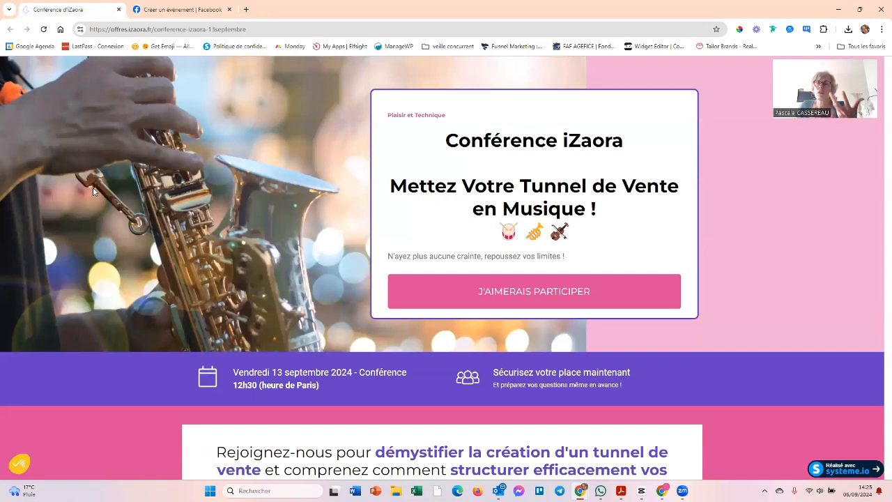
{"action": "left_click", "coordinate": [147, 10]}
{"action": "left_click", "coordinate": [528, 190]}
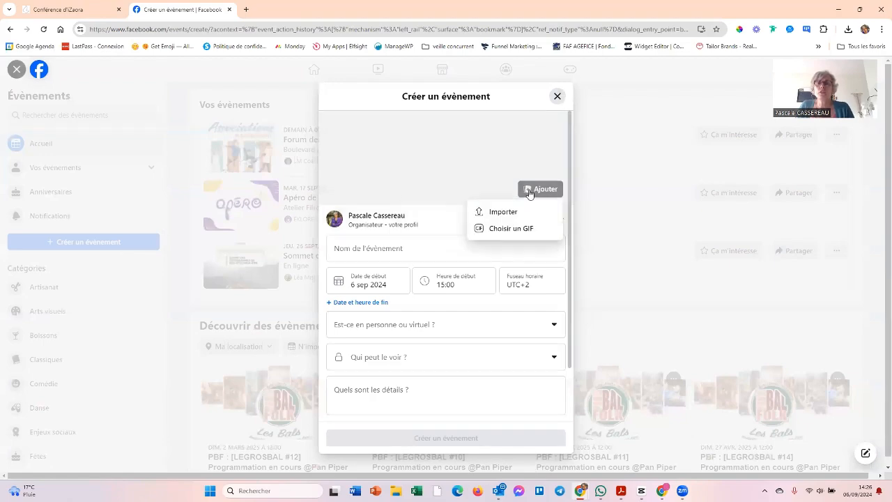
{"action": "left_click", "coordinate": [513, 213]}
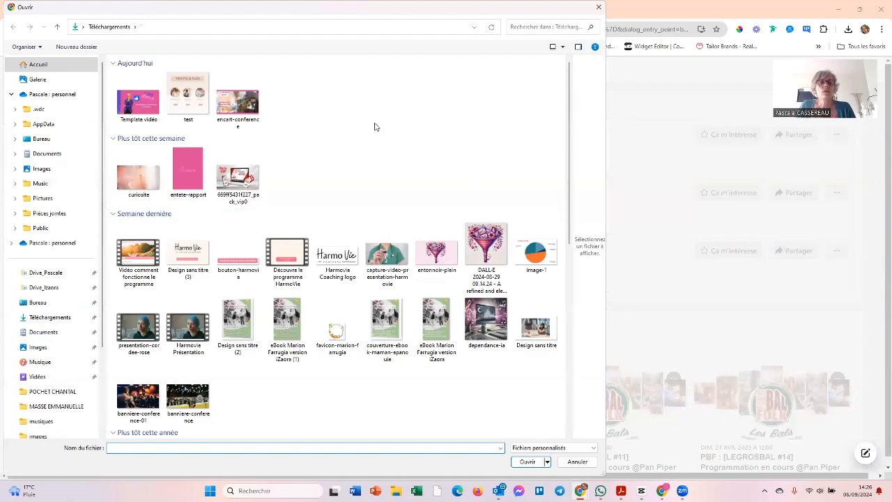
{"action": "left_click", "coordinate": [243, 113]}
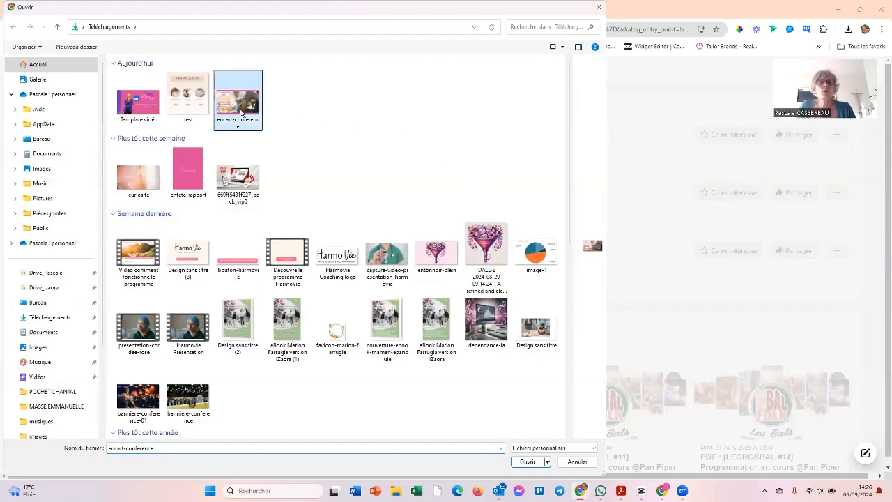
{"action": "left_click", "coordinate": [521, 462]}
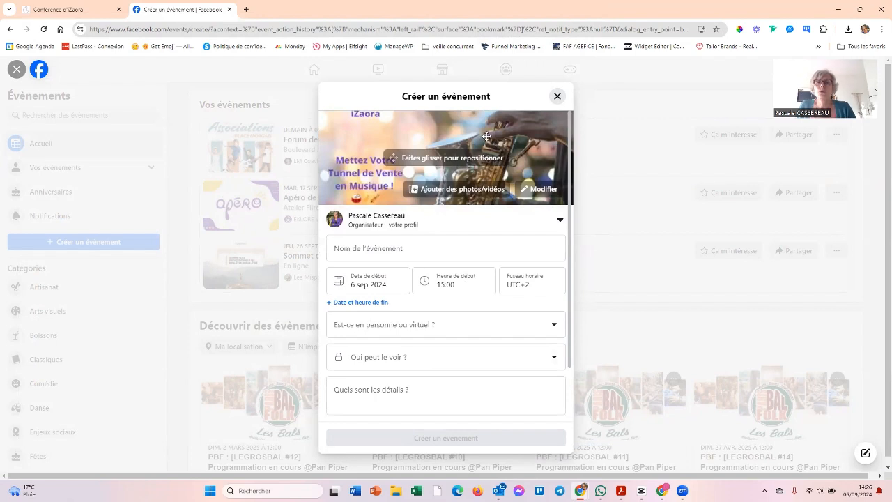
{"action": "left_click_drag", "start_coordinate": [485, 143], "coordinate": [479, 174]}
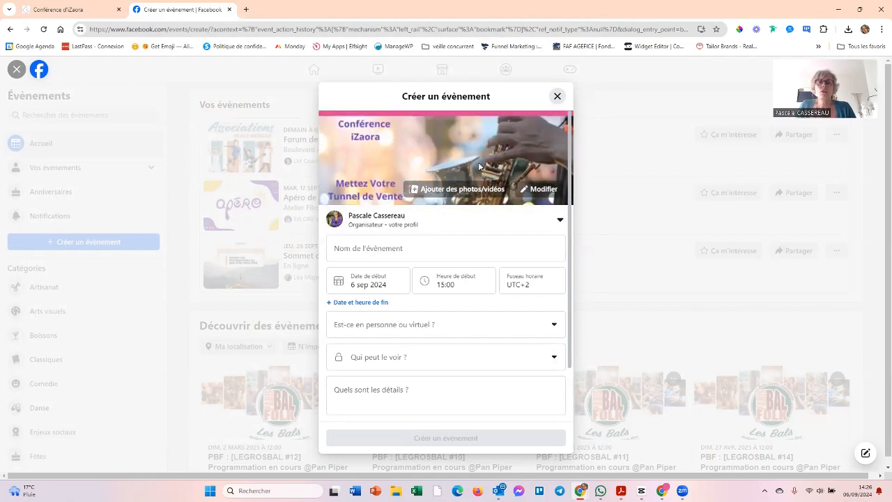
{"action": "left_click_drag", "start_coordinate": [478, 174], "coordinate": [478, 159]}
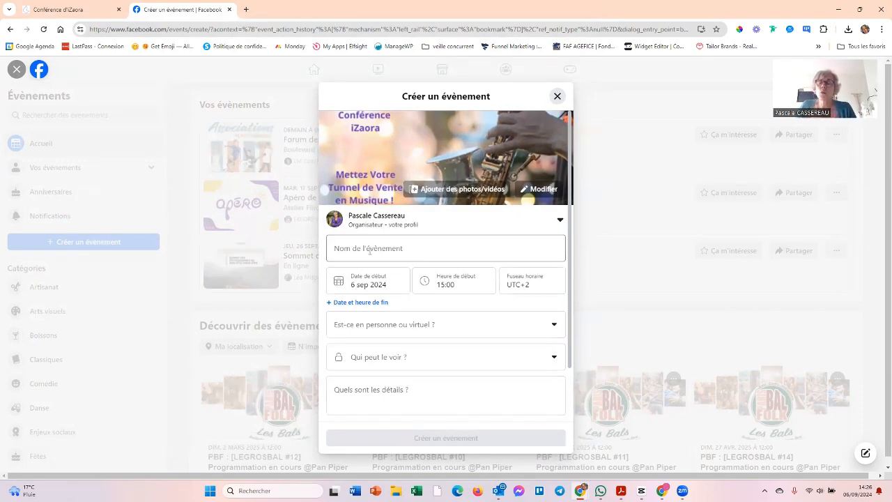
Step: Name the event "Conférence sur la mise en musique de votre tunnel de vente !"
{"action": "left_click", "coordinate": [369, 251]}
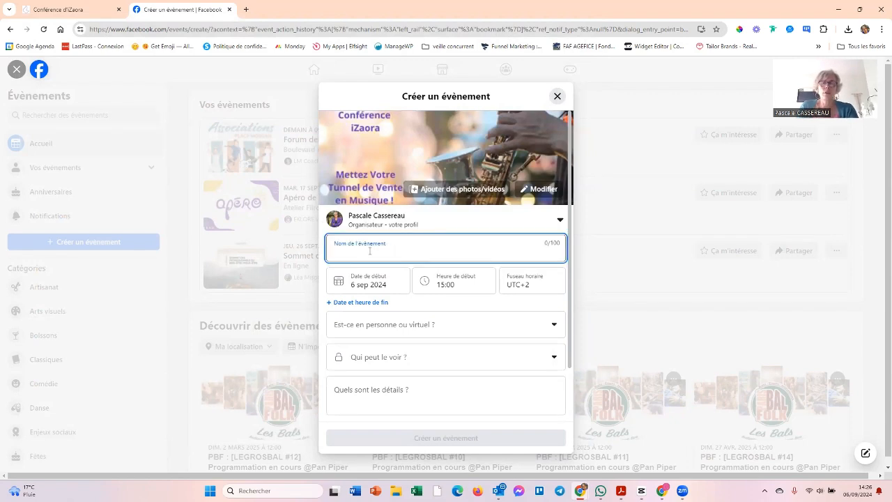
{"action": "type", "text": "Conférence "}
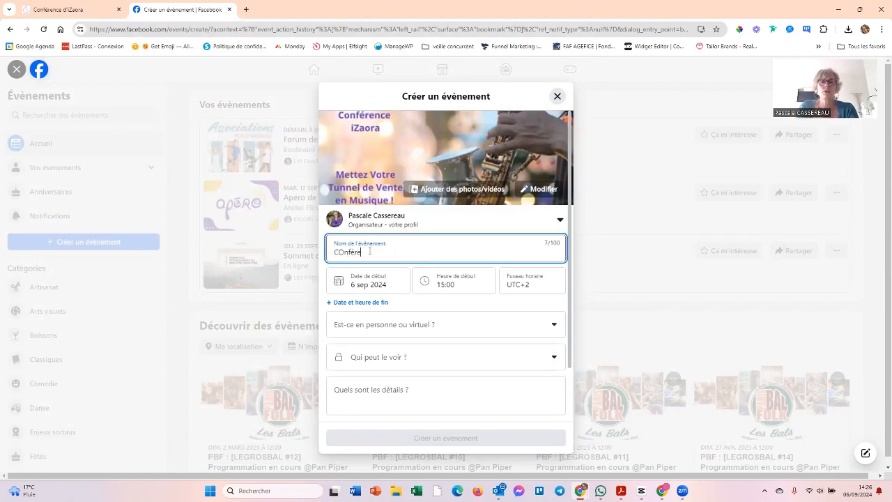
{"action": "type", "text": "sur"}
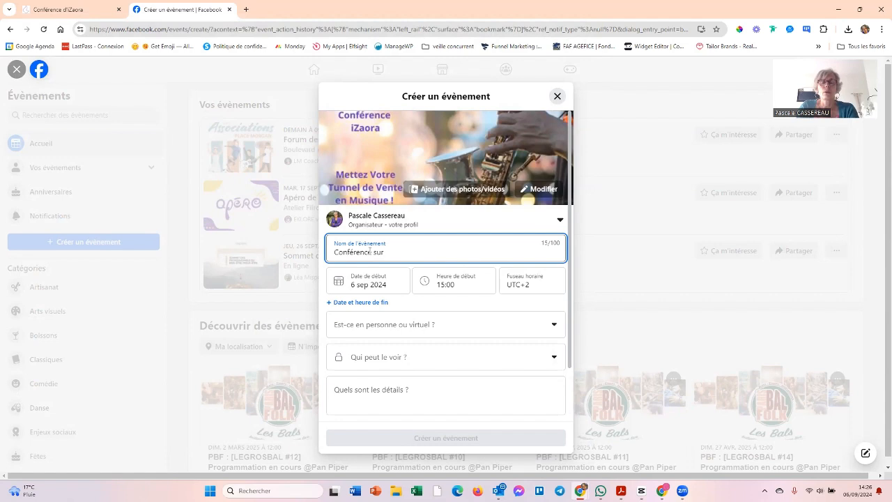
{"action": "type", "text": " la mise en musique de votre tunnel de vente"}
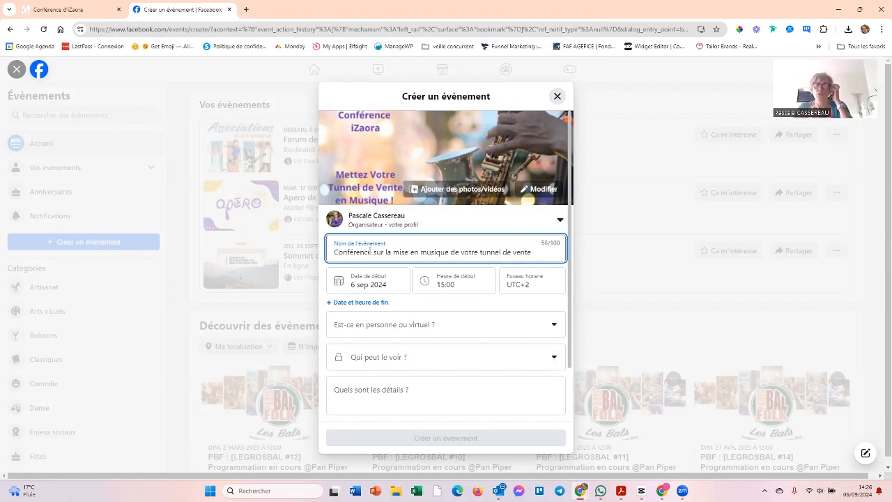
{"action": "type", "text": " !"}
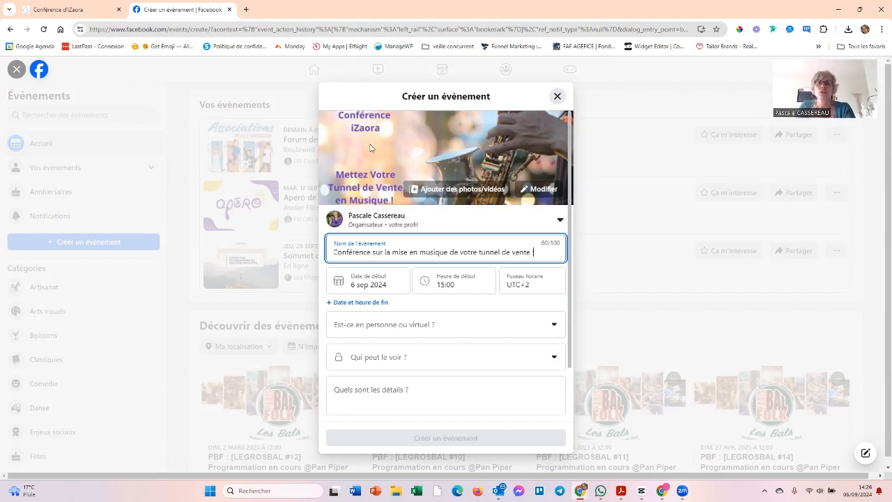
Step: Set the event's start to 13 sep 2024 at 12:30
{"action": "left_click", "coordinate": [379, 286]}
{"action": "left_click", "coordinate": [376, 276]}
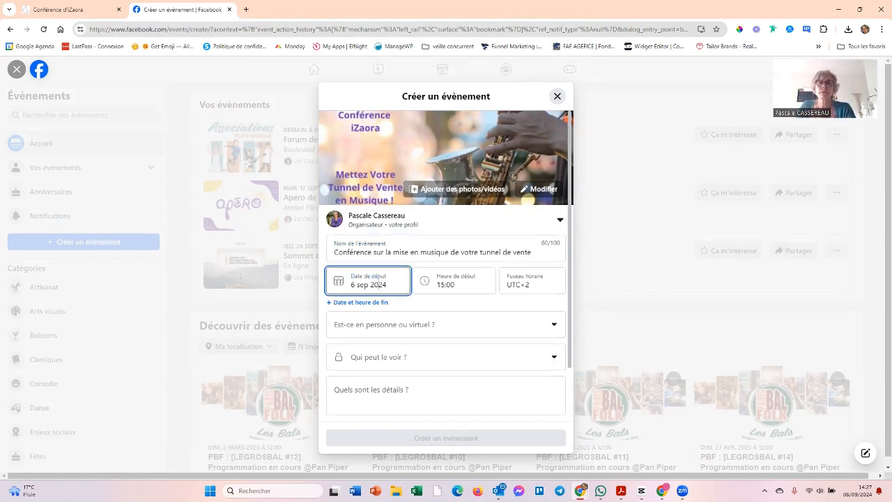
{"action": "left_click", "coordinate": [421, 373]}
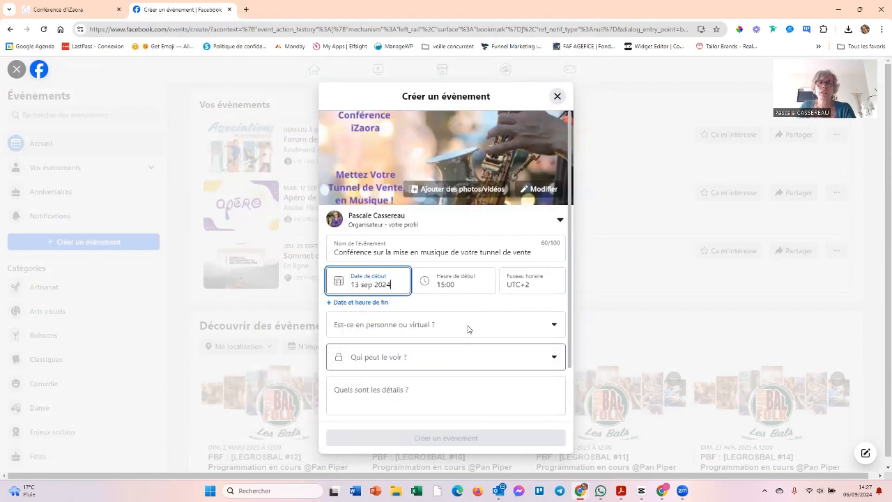
{"action": "left_click", "coordinate": [462, 284]}
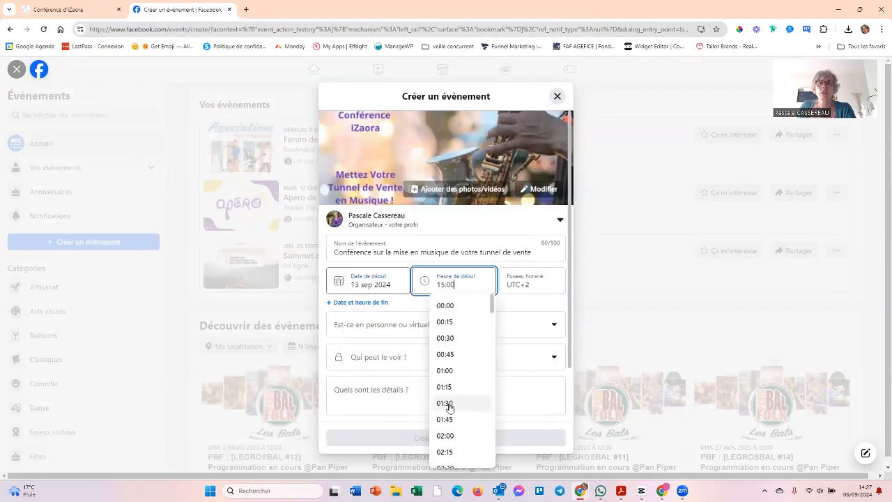
{"action": "scroll", "coordinate": [449, 404], "scroll_direction": "down", "scroll_amount": 3}
{"action": "scroll", "coordinate": [456, 403], "scroll_direction": "down", "scroll_amount": 10}
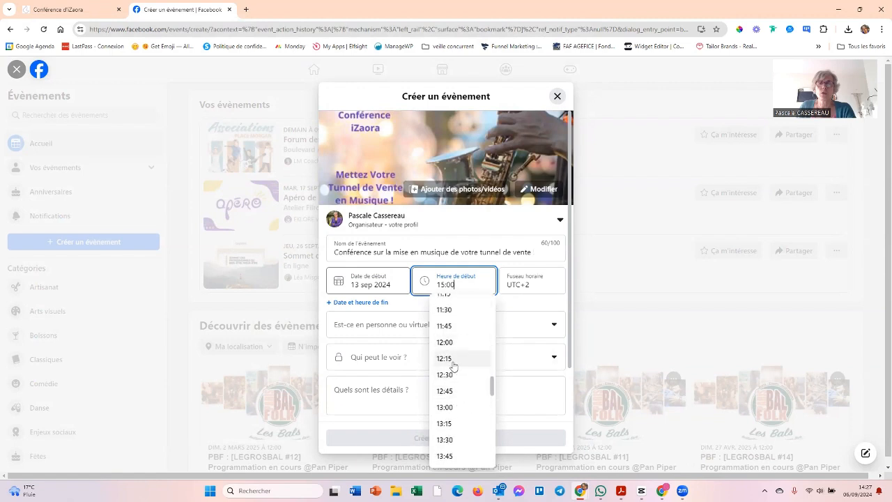
{"action": "left_click", "coordinate": [451, 374]}
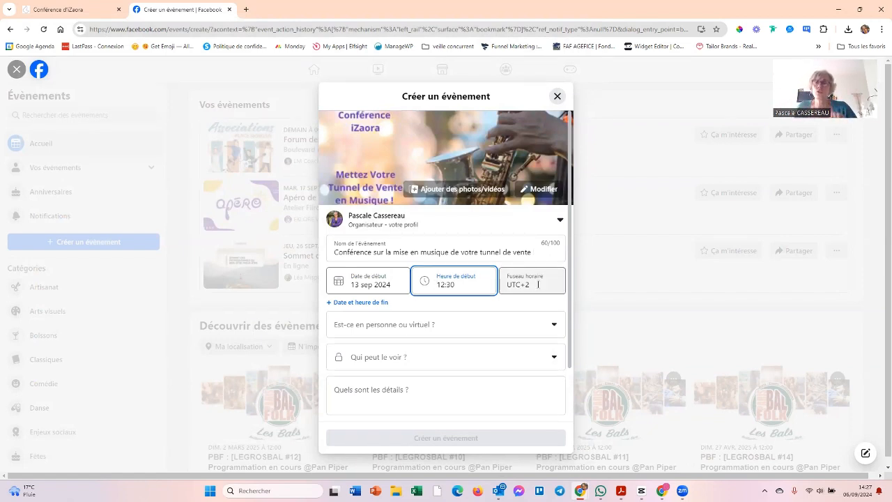
Step: Add an end date and time to the event, with the end time set to 13:30
{"action": "left_click", "coordinate": [378, 305]}
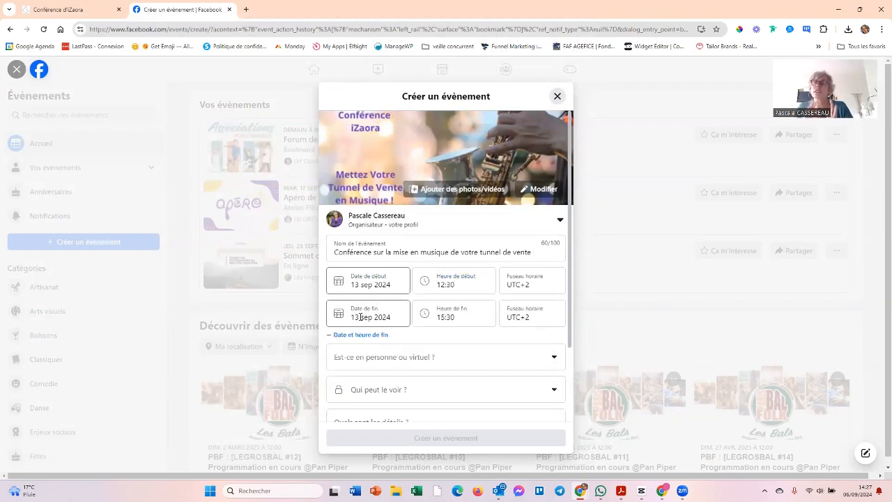
{"action": "left_click", "coordinate": [456, 315]}
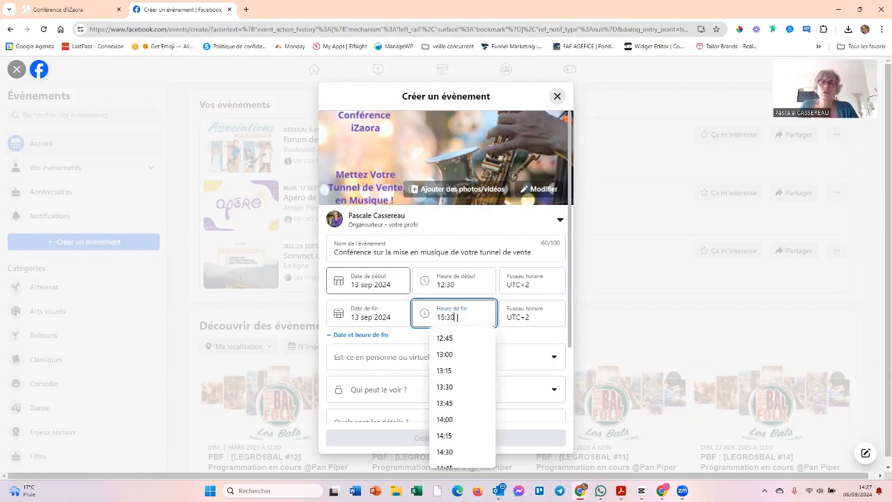
{"action": "left_click", "coordinate": [448, 390]}
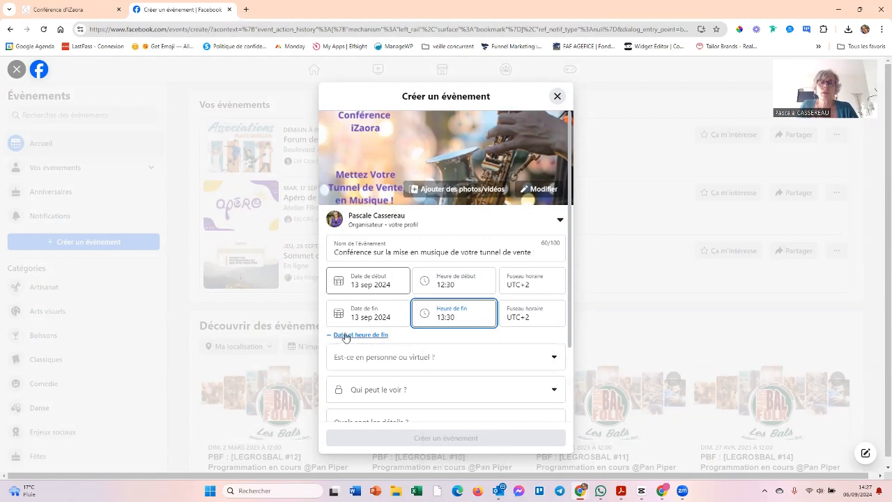
Step: Make the event Virtuel and choose Lien externe as the way to attend
{"action": "left_click", "coordinate": [377, 367]}
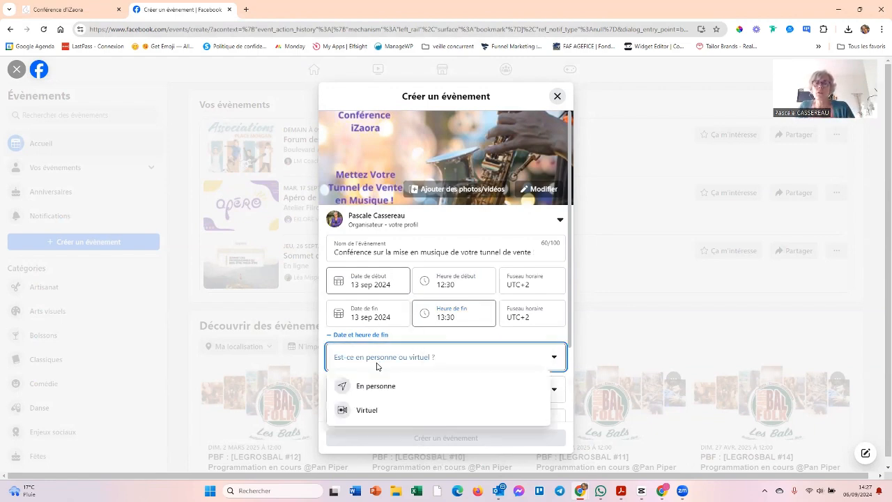
{"action": "left_click", "coordinate": [360, 414]}
{"action": "scroll", "coordinate": [418, 345], "scroll_direction": "down", "scroll_amount": 2}
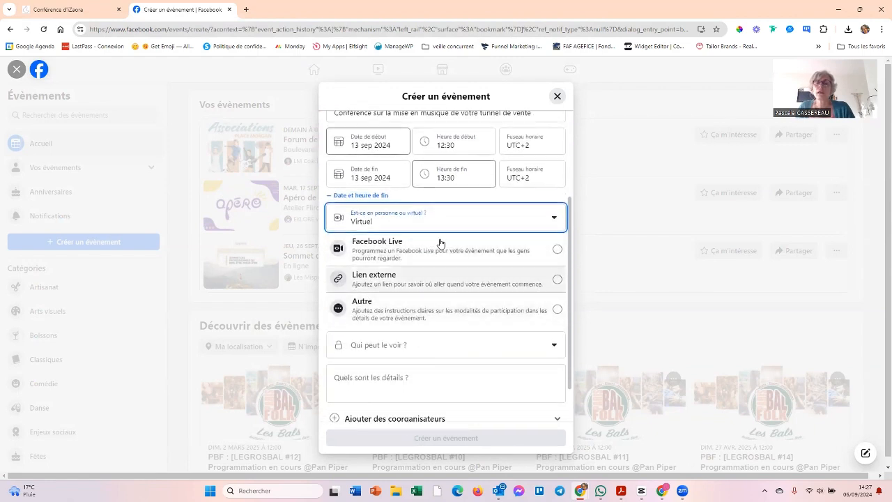
{"action": "left_click", "coordinate": [420, 288]}
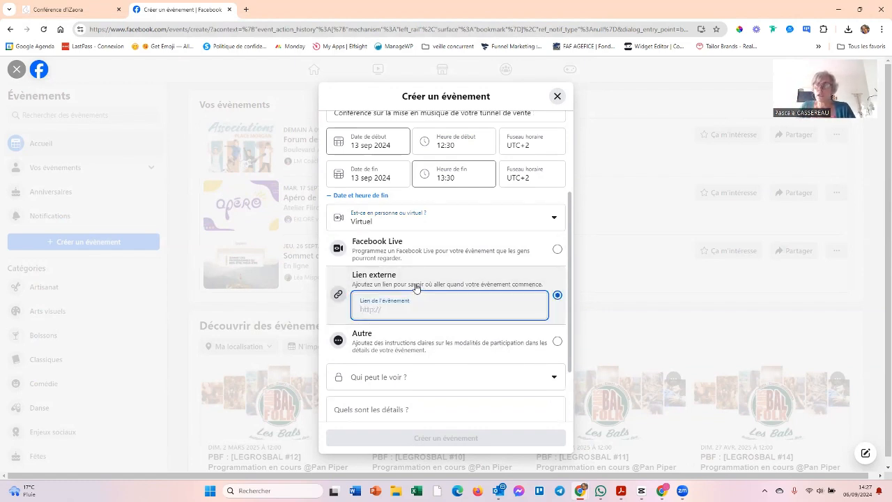
{"action": "left_click", "coordinate": [94, 12]}
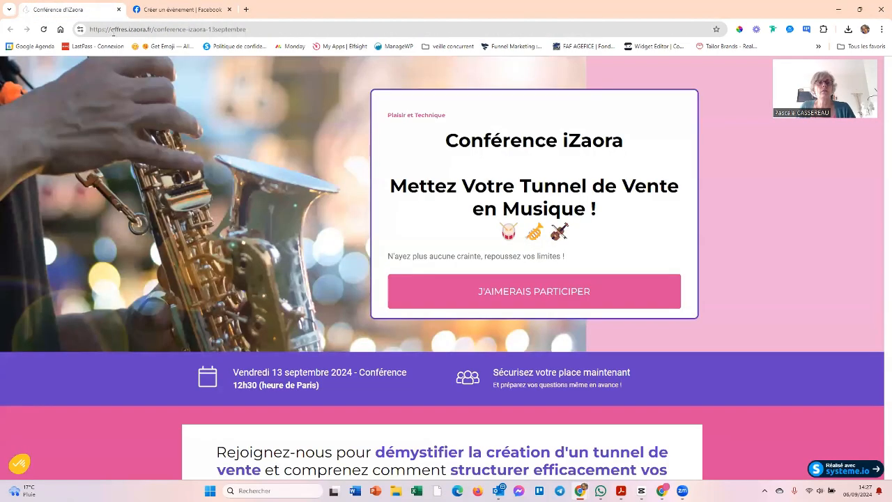
{"action": "left_click", "coordinate": [112, 32]}
{"action": "key", "text": "ctrl+c"}
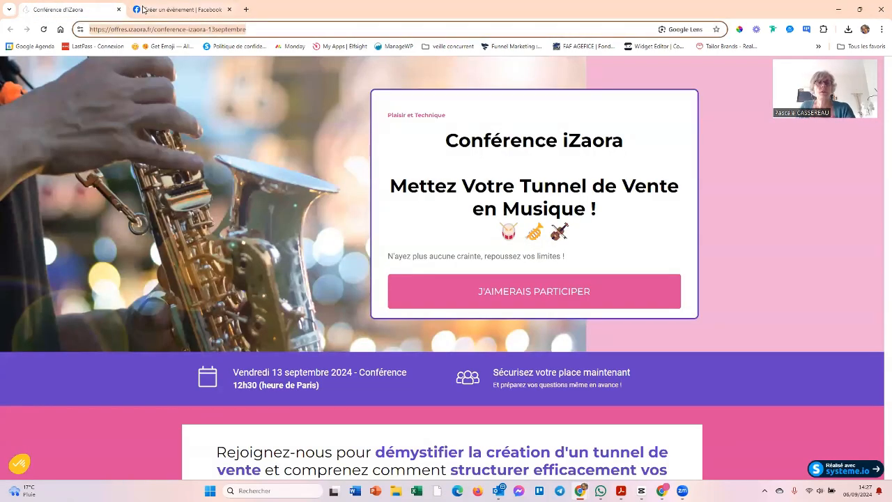
{"action": "left_click", "coordinate": [142, 9]}
{"action": "left_click", "coordinate": [421, 307]}
{"action": "key", "text": "ctrl+v"}
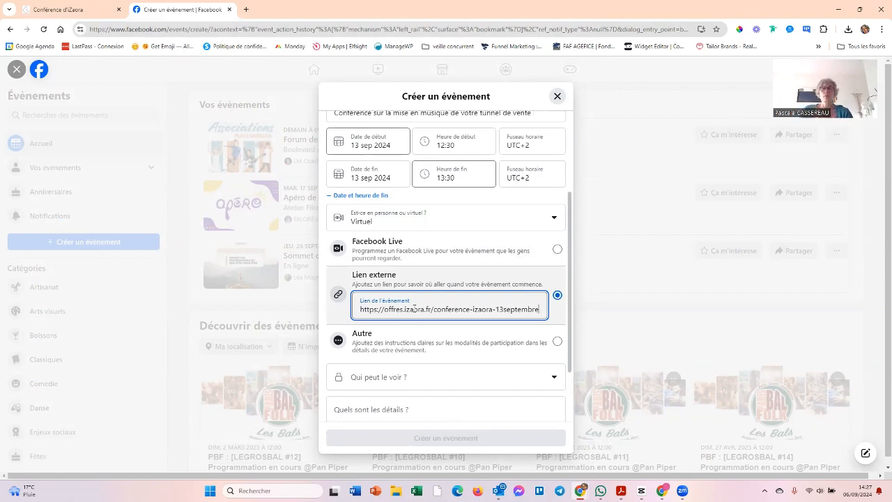
Step: Set the event's visibility to Public
{"action": "scroll", "coordinate": [434, 295], "scroll_direction": "down", "scroll_amount": 2}
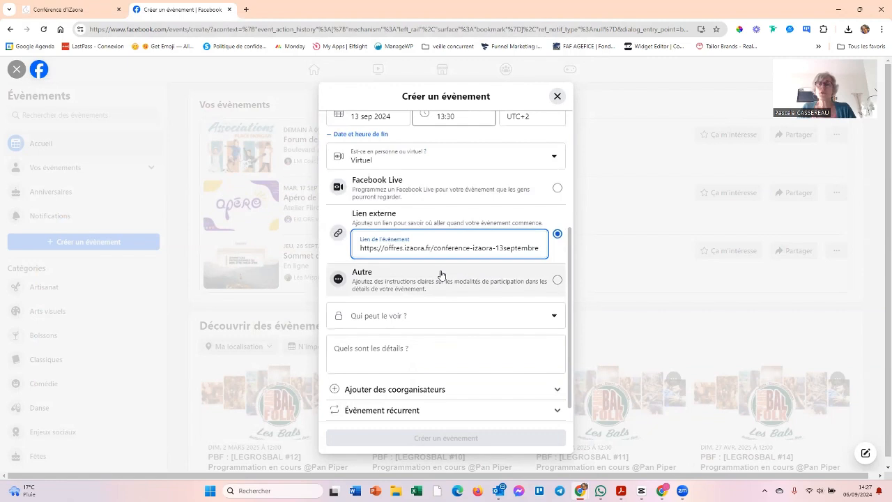
{"action": "left_click", "coordinate": [394, 301]}
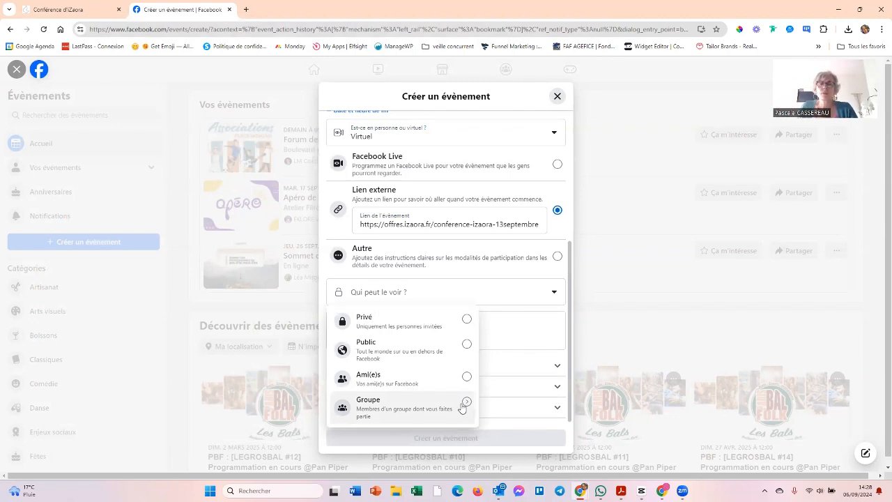
{"action": "left_click", "coordinate": [467, 347]}
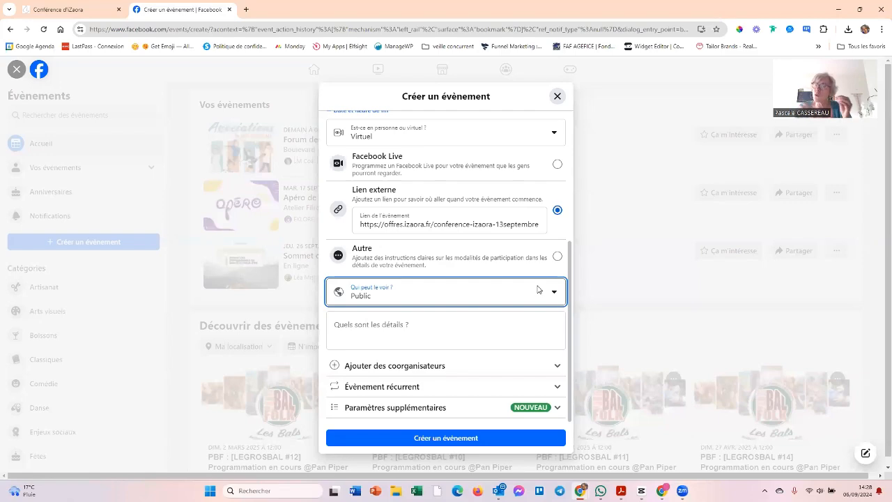
Step: Copy the conference page's introduction, from "Rejoignez-nous pour démystifier" to "A quoi cela me sert-il d'avoir un tunnel de vente ?", into the event details
{"action": "left_click", "coordinate": [80, 10]}
{"action": "scroll", "coordinate": [330, 291], "scroll_direction": "down", "scroll_amount": 4}
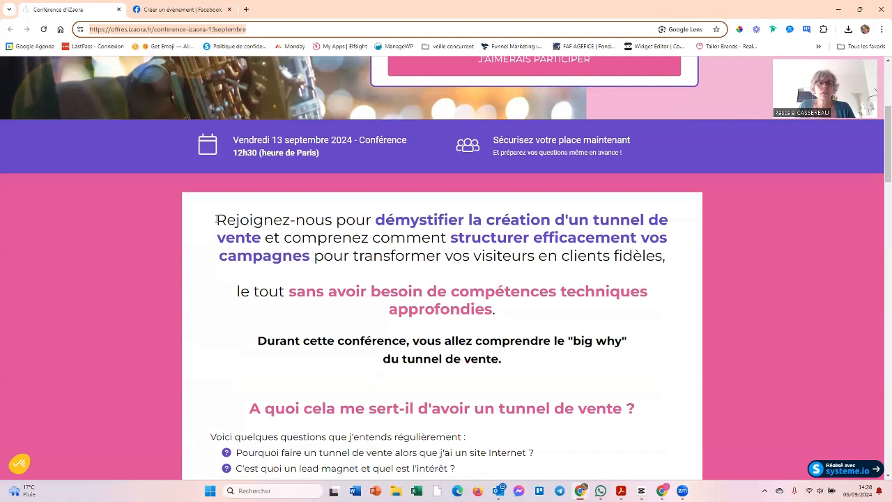
{"action": "left_click_drag", "start_coordinate": [216, 219], "coordinate": [634, 405]}
{"action": "key", "text": "ctrl+c"}
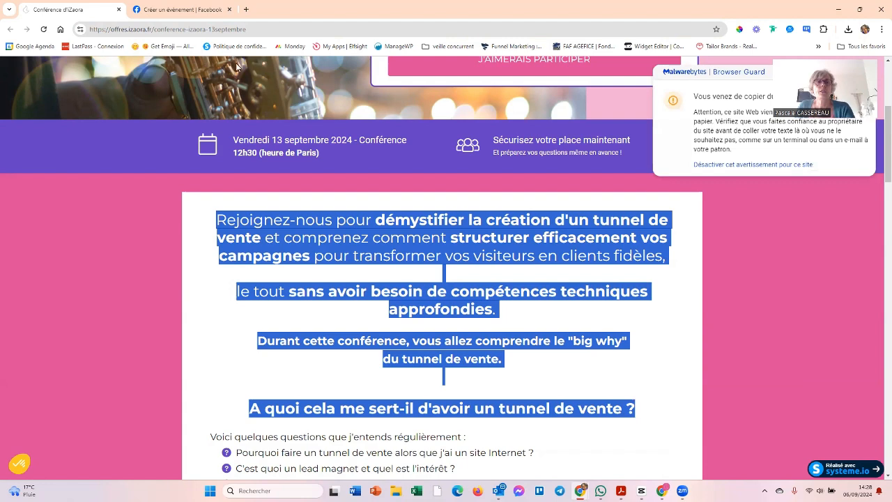
{"action": "left_click", "coordinate": [154, 11]}
{"action": "left_click", "coordinate": [408, 327]}
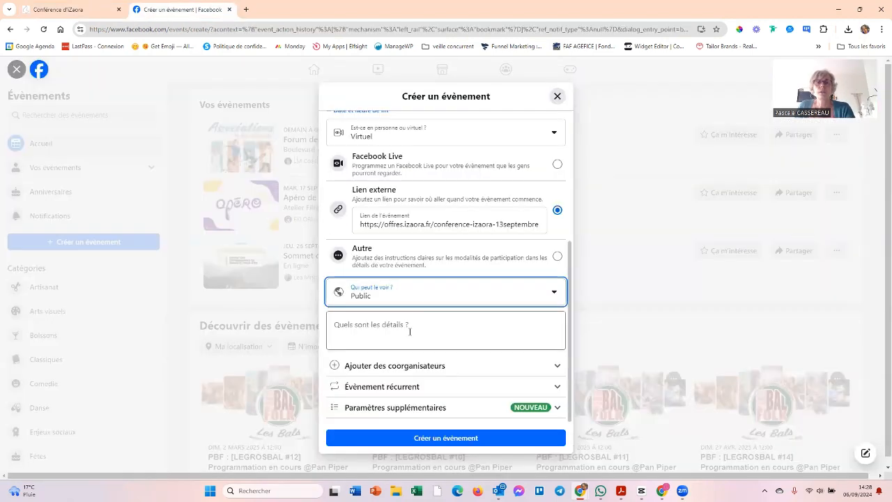
{"action": "key", "text": "ctrl+v"}
Step: Remove the surplus blank lines from the event details and join "du tunnel de vente." to the "big why" line
{"action": "left_click", "coordinate": [406, 320]}
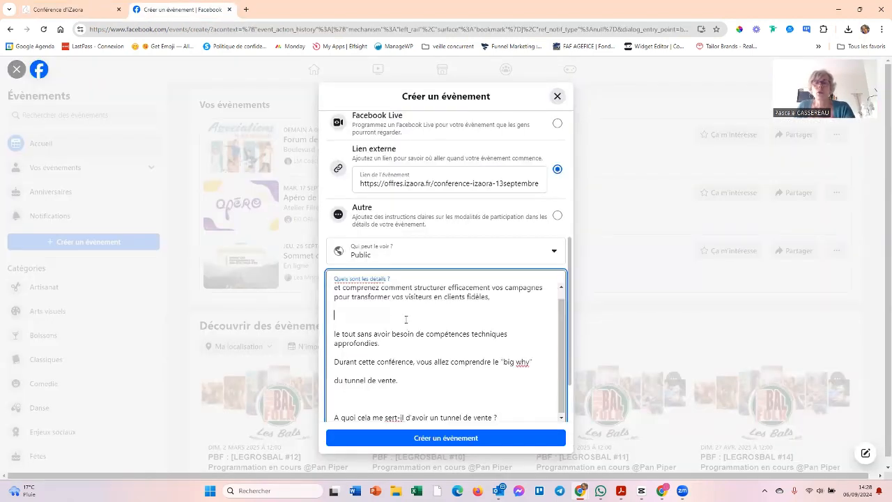
{"action": "key", "text": "BackSpace"}
{"action": "key", "text": "BackSpace"}
{"action": "scroll", "coordinate": [431, 286], "scroll_direction": "up", "scroll_amount": 1}
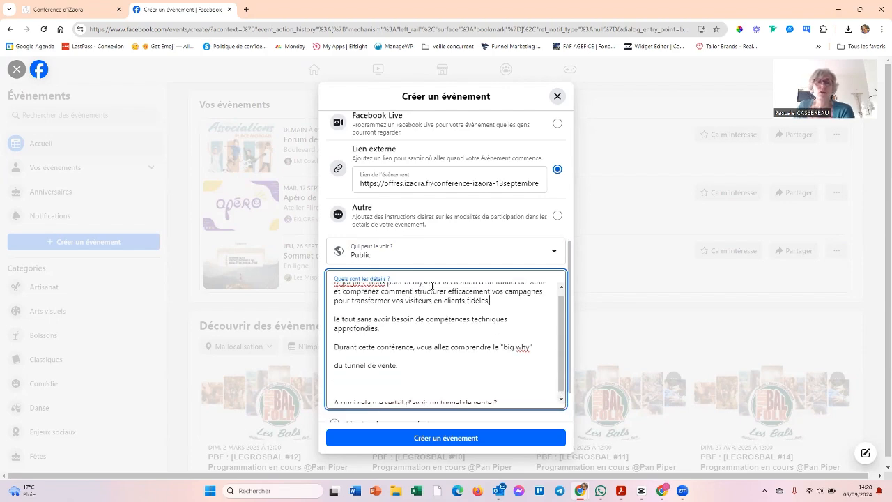
{"action": "scroll", "coordinate": [432, 286], "scroll_direction": "up", "scroll_amount": 1}
{"action": "scroll", "coordinate": [419, 349], "scroll_direction": "down", "scroll_amount": 2}
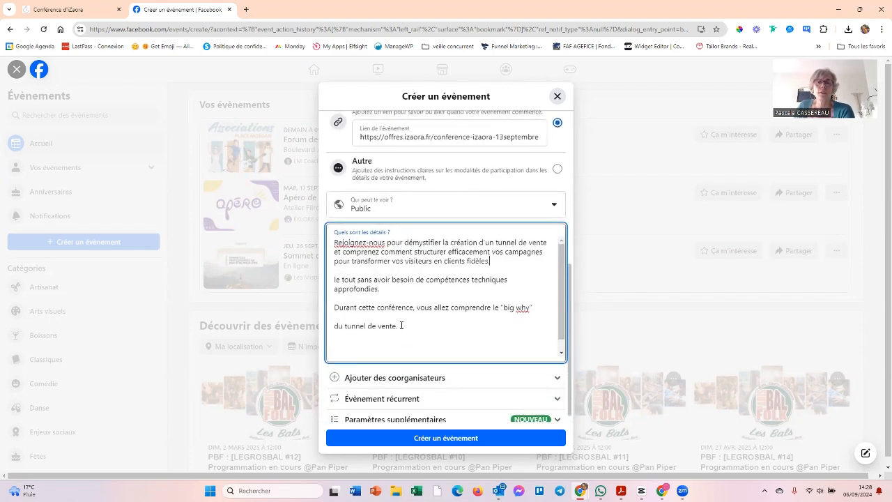
{"action": "key", "text": "BackSpace"}
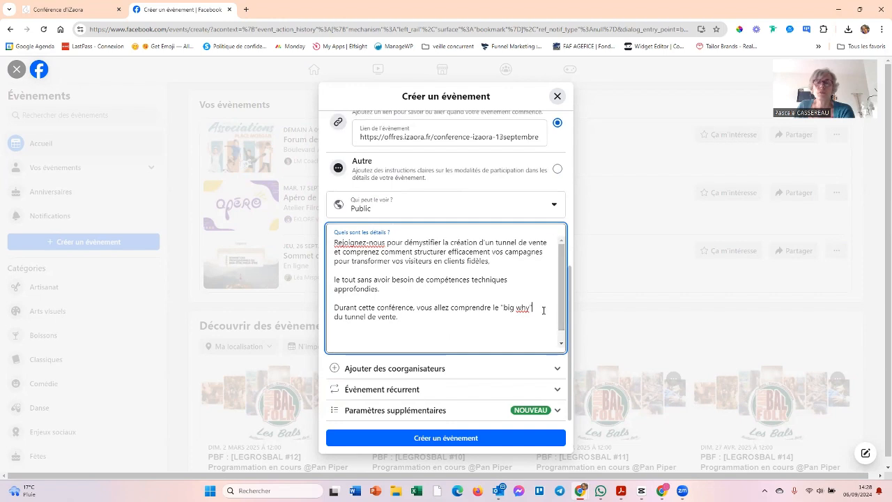
{"action": "key", "text": "Delete"}
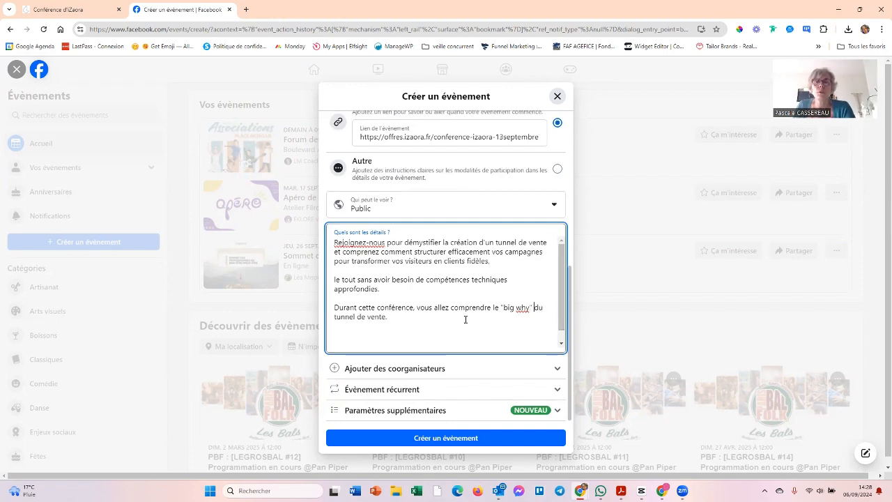
{"action": "scroll", "coordinate": [446, 321], "scroll_direction": "down", "scroll_amount": 1}
{"action": "left_click", "coordinate": [404, 330]}
{"action": "key", "text": "BackSpace"}
{"action": "key", "text": "BackSpace"}
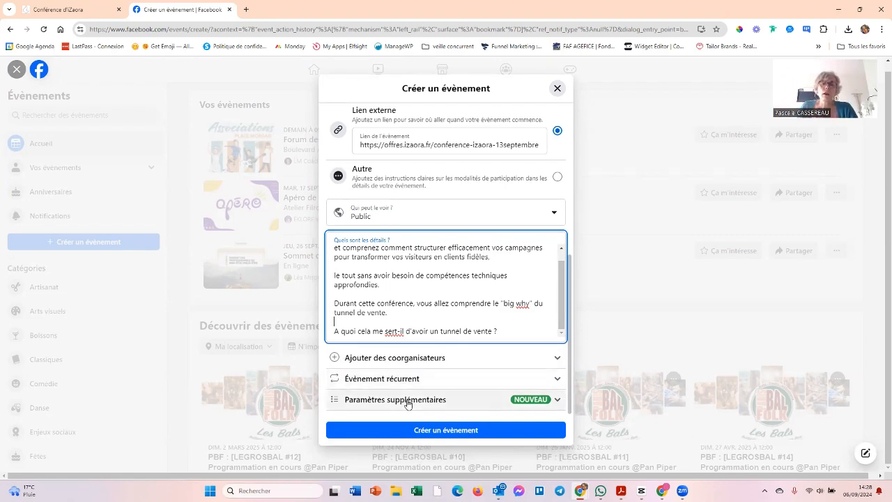
Step: Expand the event's additional settings, keep them as they are, and create the event
{"action": "left_click", "coordinate": [558, 401]}
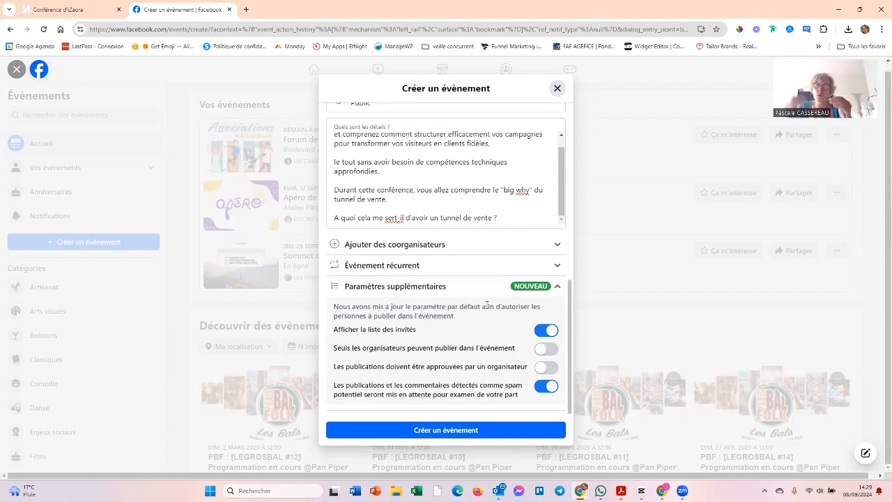
{"action": "left_click", "coordinate": [451, 431]}
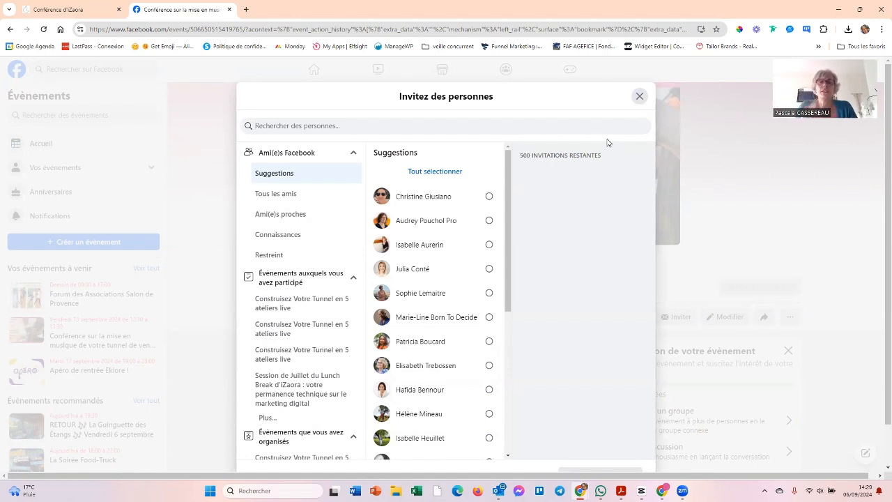
Step: Select the next 500 suggested friends, review the selection to its end, and send them the event invitations
{"action": "left_click", "coordinate": [433, 174]}
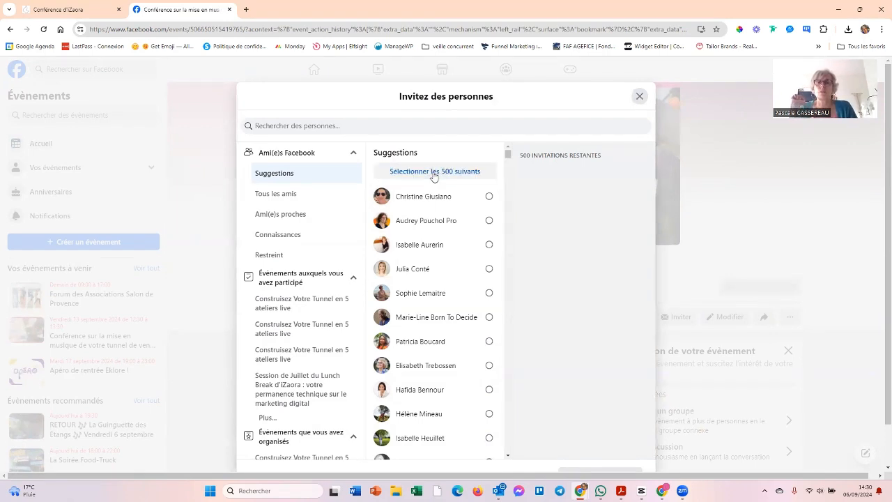
{"action": "left_click", "coordinate": [433, 174]}
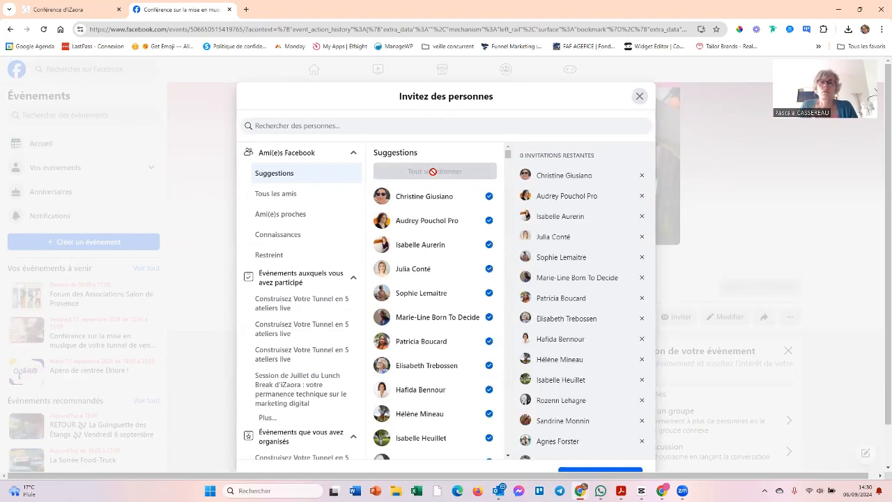
{"action": "scroll", "coordinate": [617, 225], "scroll_direction": "down", "scroll_amount": 5}
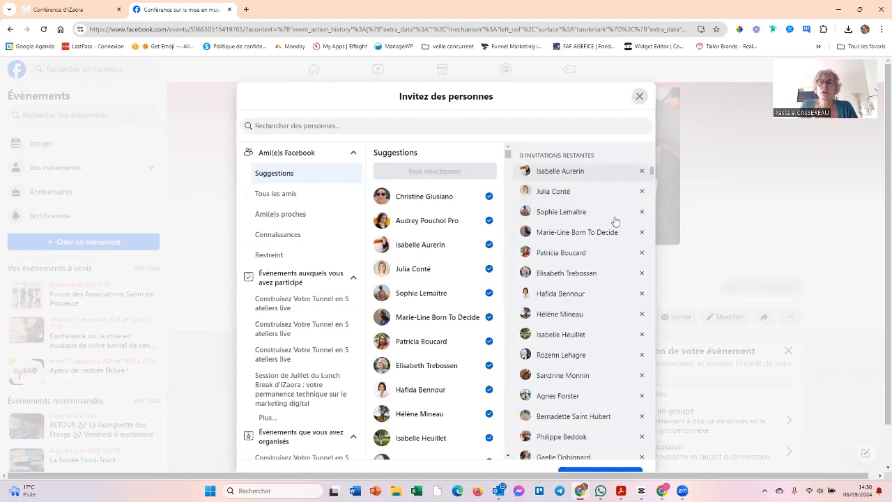
{"action": "left_click_drag", "start_coordinate": [651, 184], "coordinate": [653, 462]}
{"action": "scroll", "coordinate": [721, 409], "scroll_direction": "down", "scroll_amount": 1}
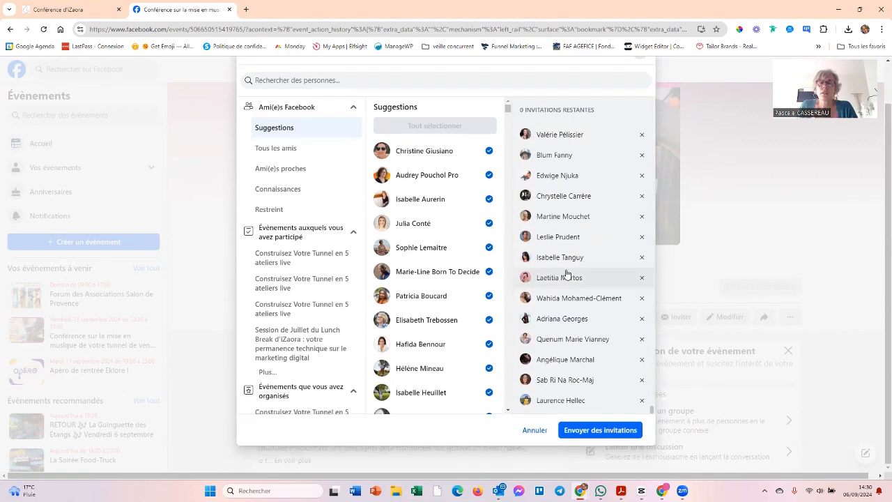
{"action": "left_click", "coordinate": [599, 432]}
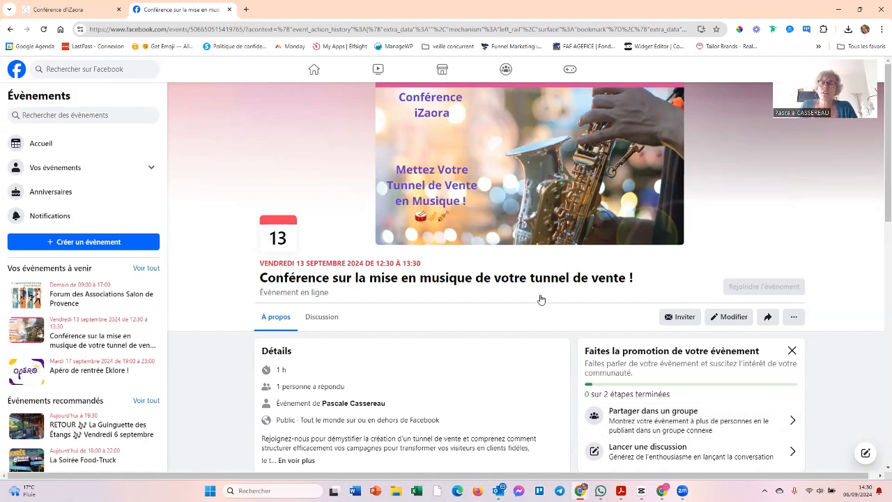
Step: Reopen the event's invitations and examine the Ami(e)s proches, Connaissances and Restreint lists and the guests of a previously organised event
{"action": "left_click", "coordinate": [682, 320]}
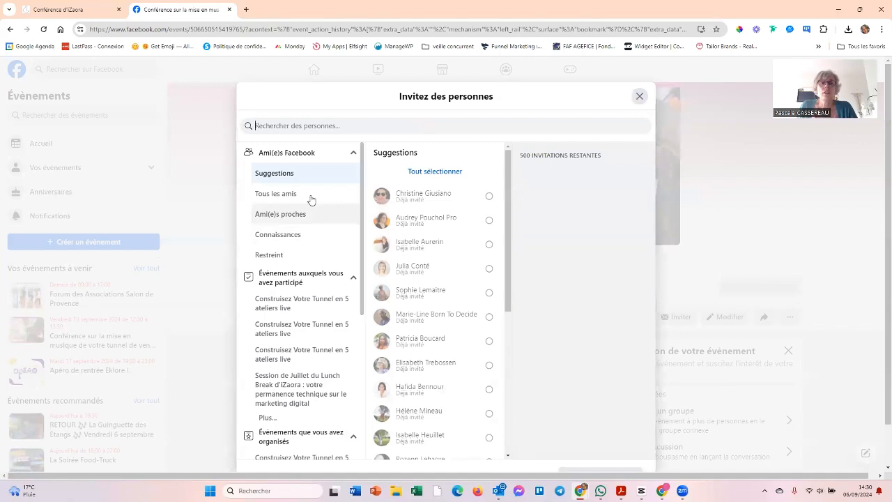
{"action": "left_click", "coordinate": [301, 218]}
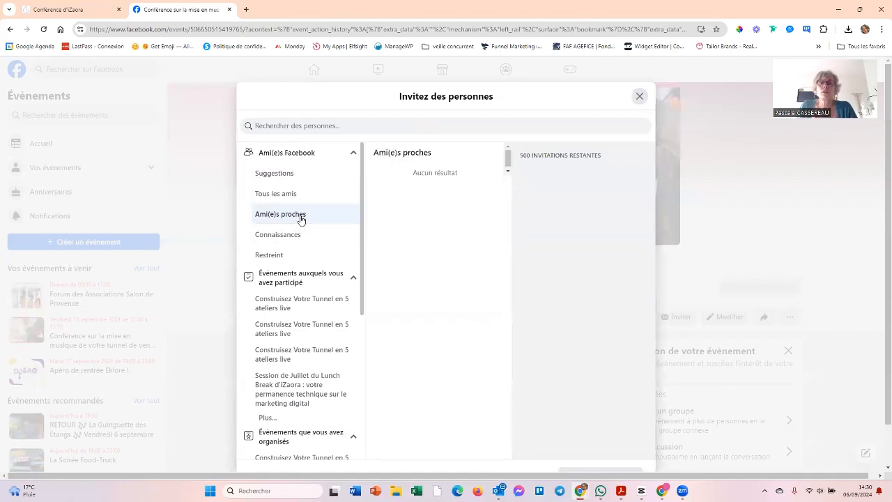
{"action": "left_click", "coordinate": [301, 236]}
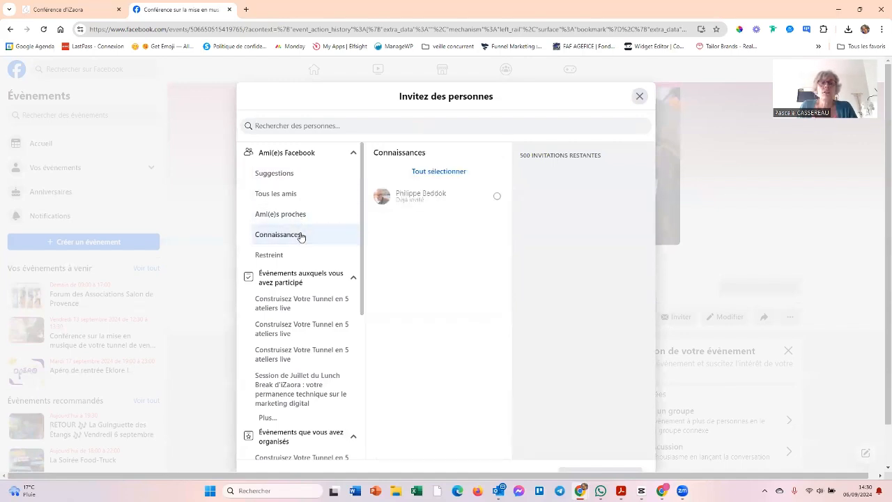
{"action": "left_click", "coordinate": [293, 254]}
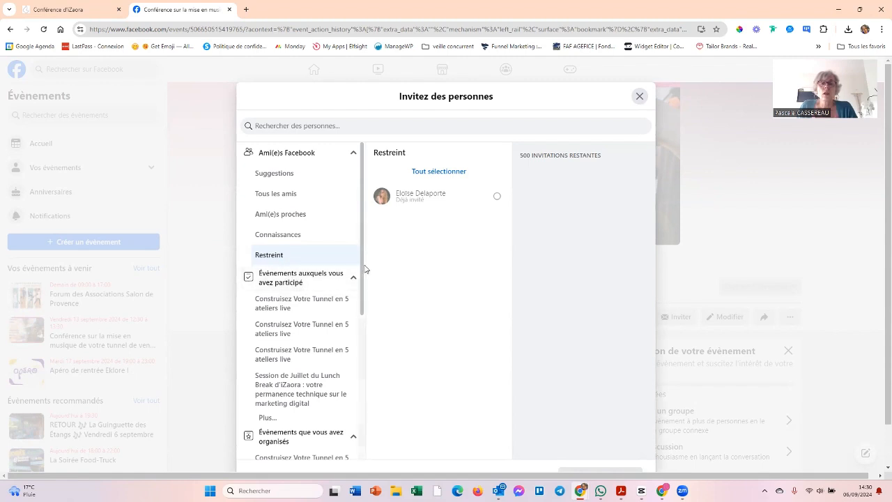
{"action": "scroll", "coordinate": [357, 285], "scroll_direction": "down", "scroll_amount": 1}
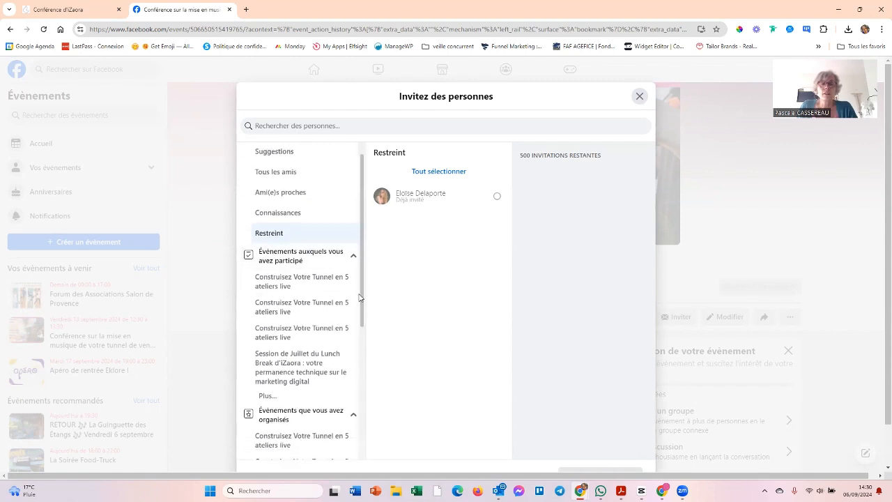
{"action": "scroll", "coordinate": [358, 319], "scroll_direction": "down", "scroll_amount": 3}
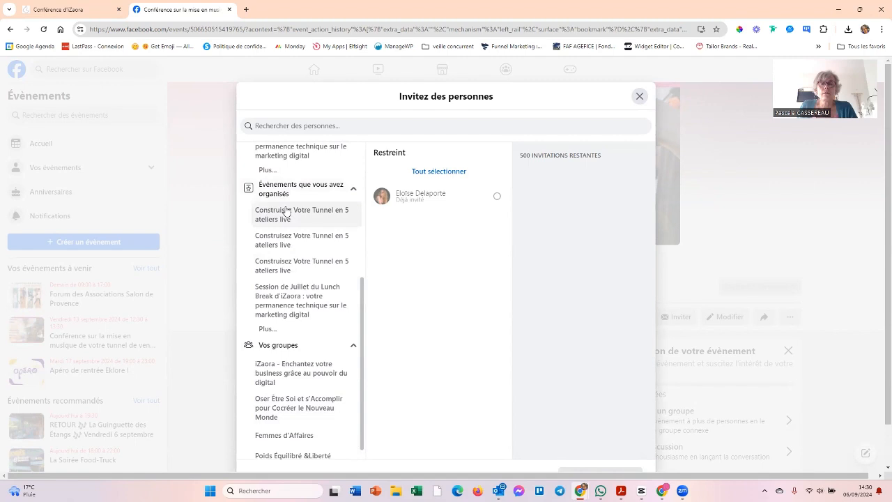
{"action": "left_click", "coordinate": [285, 212]}
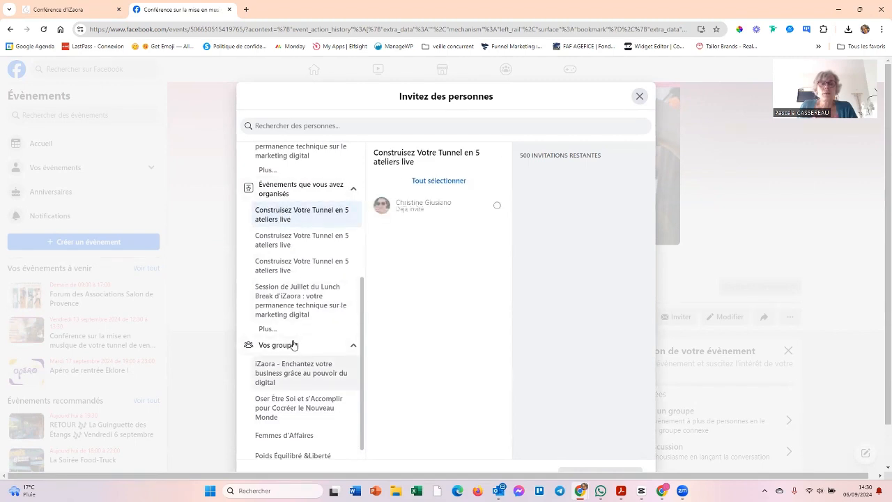
{"action": "scroll", "coordinate": [293, 339], "scroll_direction": "down", "scroll_amount": 1}
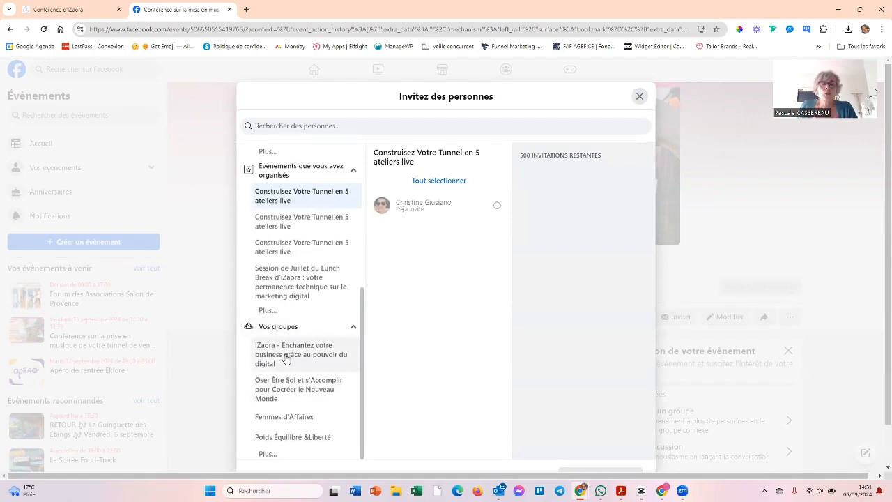
Step: Select all invitable members of the group "iZaora - Enchantez votre business grâce au pouvoir du digital" and send them invitations
{"action": "left_click", "coordinate": [278, 358]}
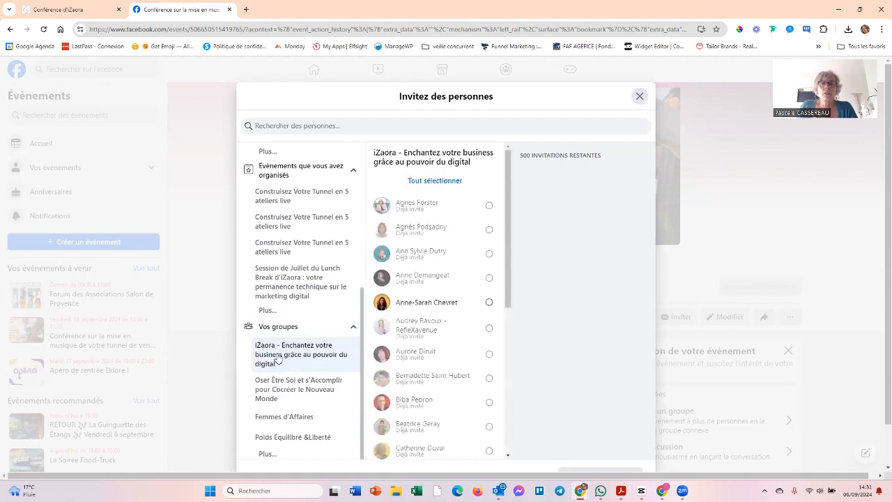
{"action": "left_click", "coordinate": [488, 304]}
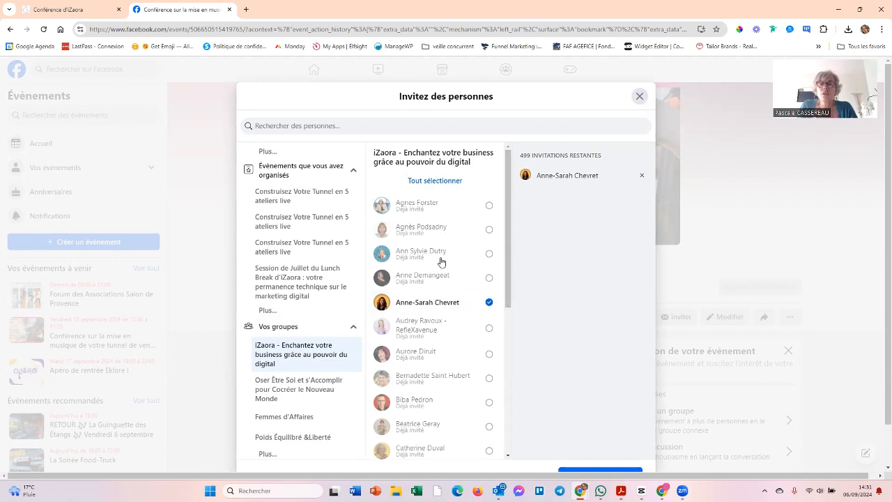
{"action": "left_click", "coordinate": [439, 184]}
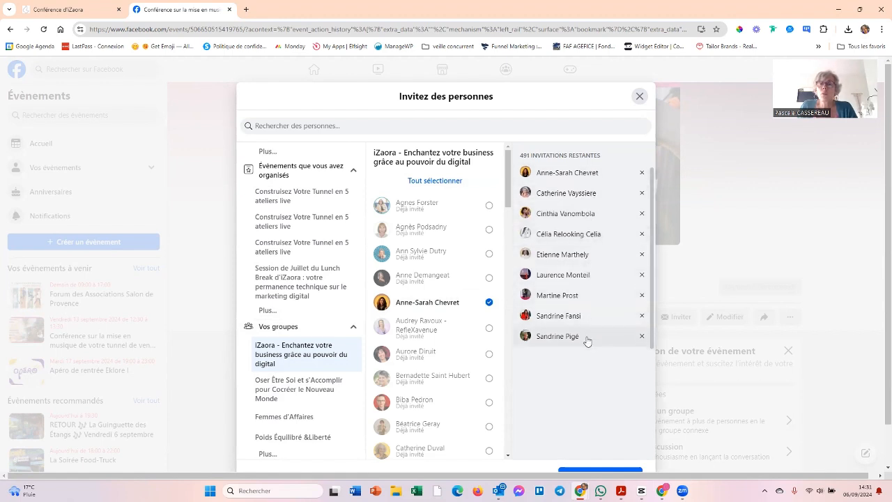
{"action": "scroll", "coordinate": [603, 453], "scroll_direction": "down", "scroll_amount": 2}
{"action": "left_click", "coordinate": [608, 431]}
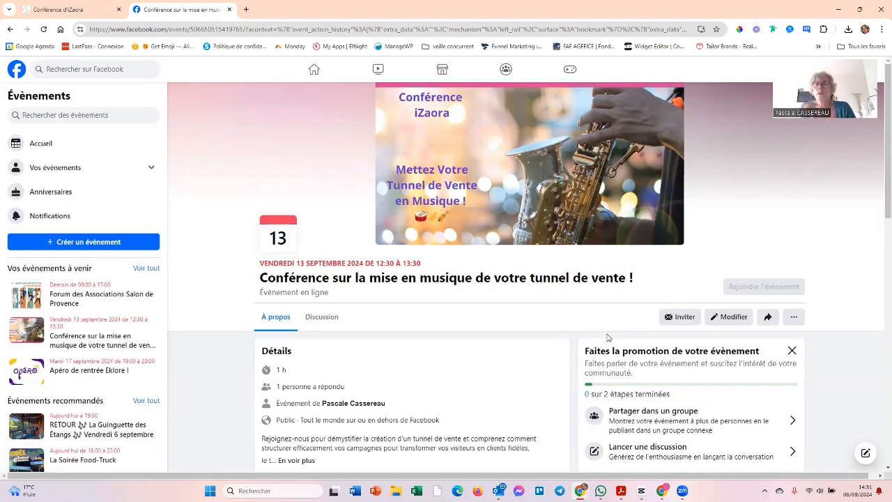
Step: Share the event to the feed as a public post, with the prepared text announcing the 13 September masterclass pasted above it
{"action": "left_click", "coordinate": [767, 317]}
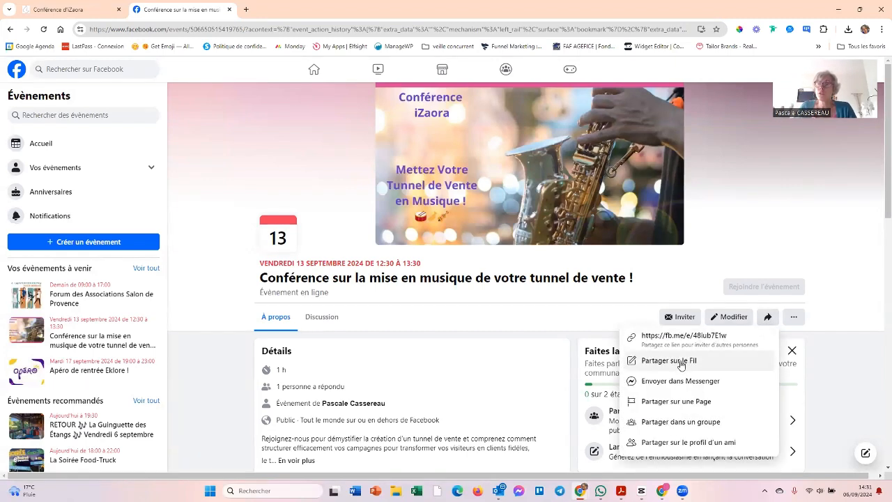
{"action": "left_click", "coordinate": [680, 362]}
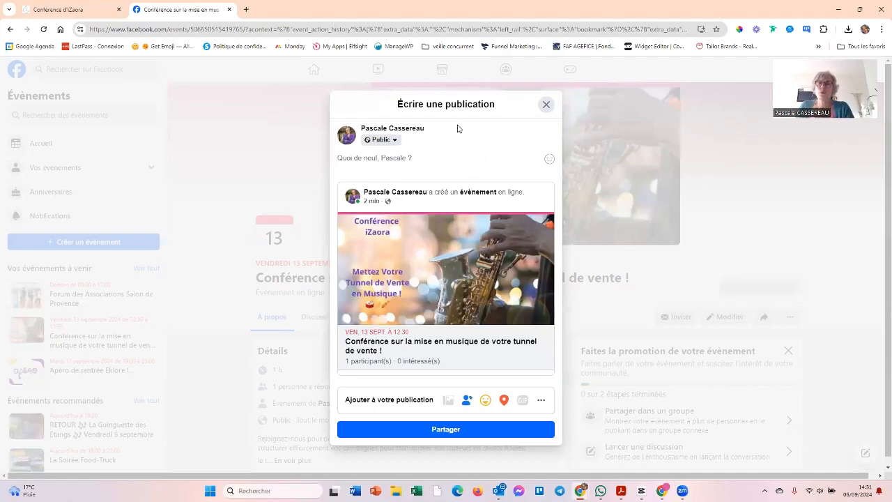
{"action": "type", "text": "C'est le phénomène de la rentrée, tout le monde s'agite de nouveau pour présenter des webinaires, organiser des évènements, lancer la dernière ligne droite de notre business pour finir en décembre en beauté.   Alors, comment utiliser au mieux les tunnels de vente pour atteindre vos objectifs ?   Surtout en ne se précipitant pas. Définissez déjà ce que vous voulez proposer, quelle histoire vous voulez raconter. Et ensuite, c'est parti pour mettre votre stratégie en musique.   Pour vous aider à bien mettre en place les différents éléments d'un tunnel de vente efficace, je vous invite à ma prochaine masterclass, le 13 septembre avec la thématique : Mettez votre tunnel de vente en musique avec un focus spécial sur les webinaires et leur organisation !   A très vite !"}
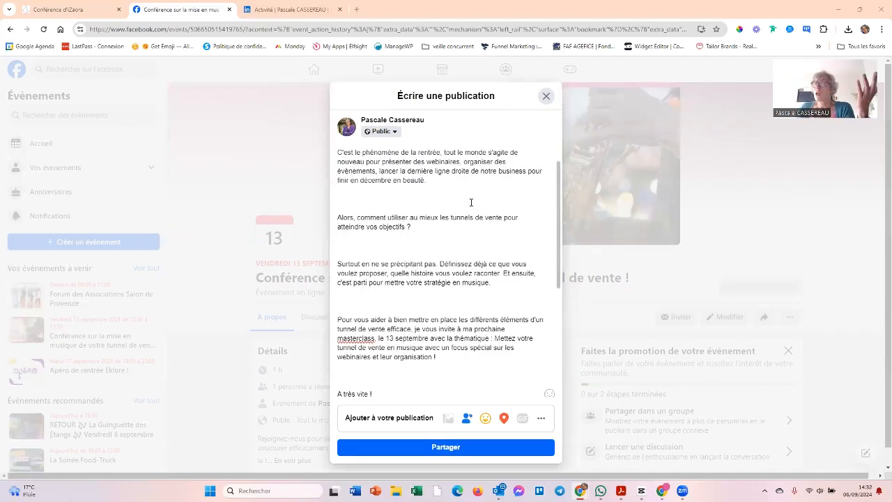
{"action": "scroll", "coordinate": [471, 204], "scroll_direction": "down", "scroll_amount": 2}
{"action": "scroll", "coordinate": [422, 203], "scroll_direction": "down", "scroll_amount": 1}
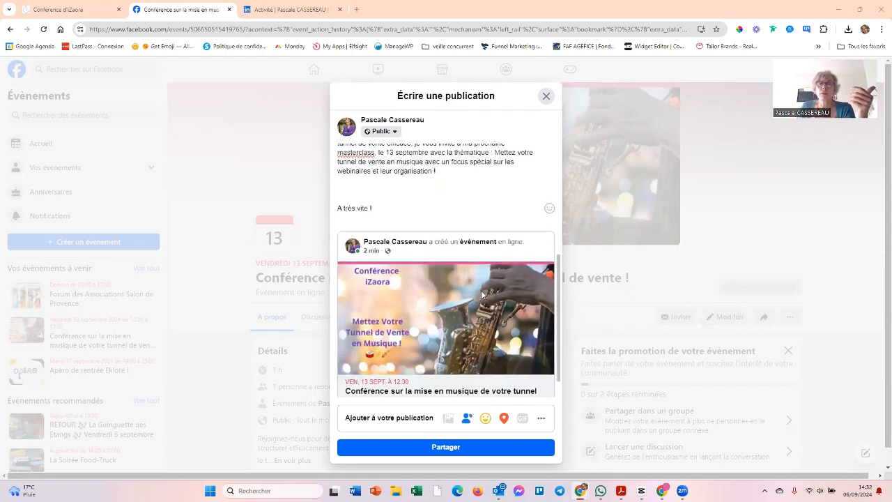
{"action": "scroll", "coordinate": [483, 293], "scroll_direction": "down", "scroll_amount": 1}
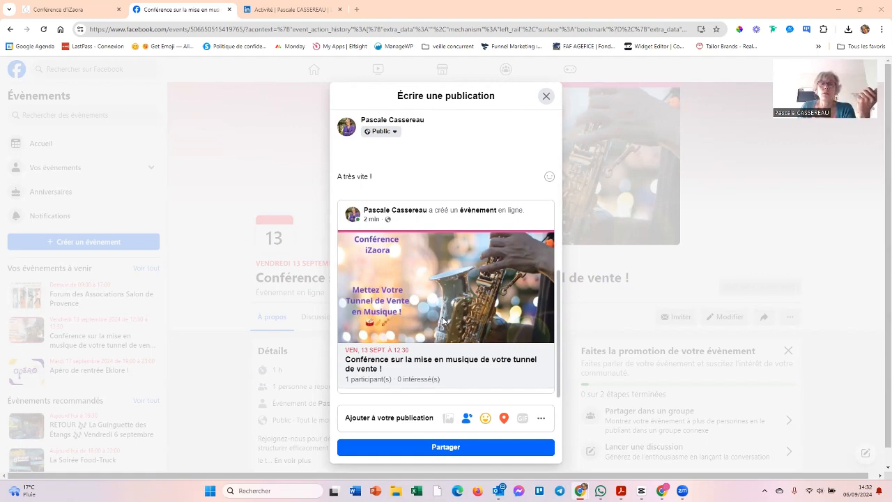
{"action": "key", "text": "Escape"}
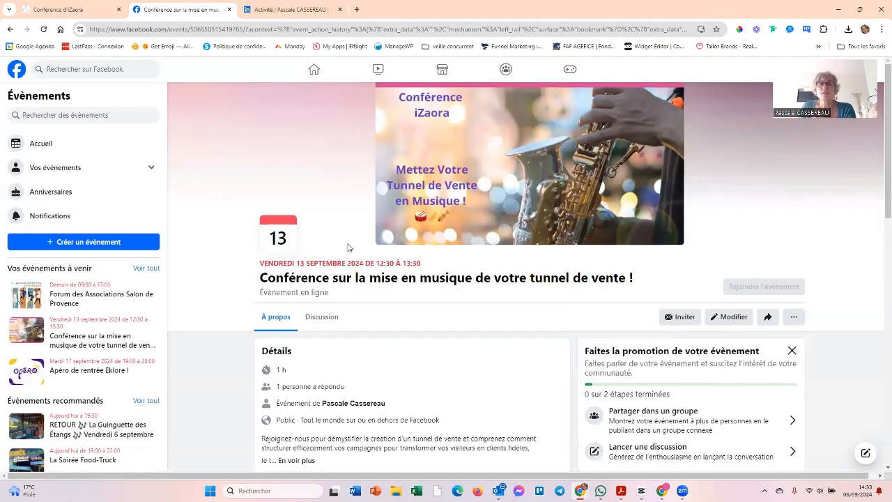
Step: Open the personal profile and examine the shared event post among its publications
{"action": "left_click", "coordinate": [313, 69]}
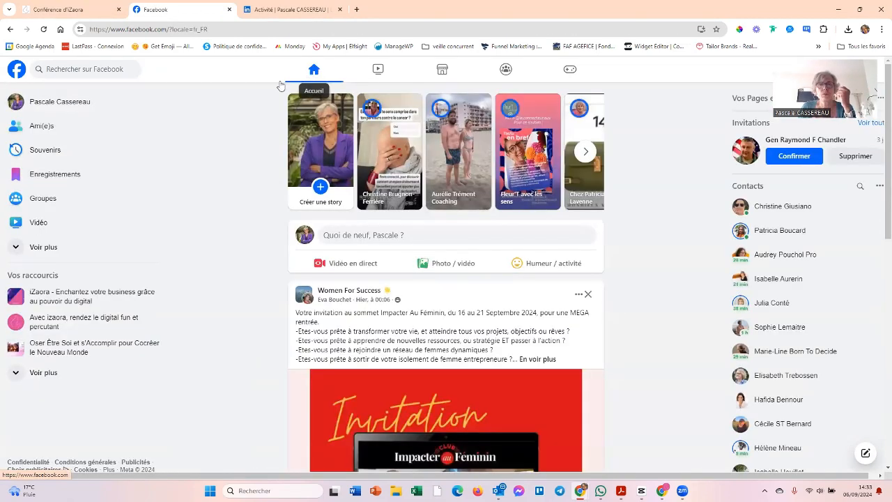
{"action": "left_click", "coordinate": [16, 102]}
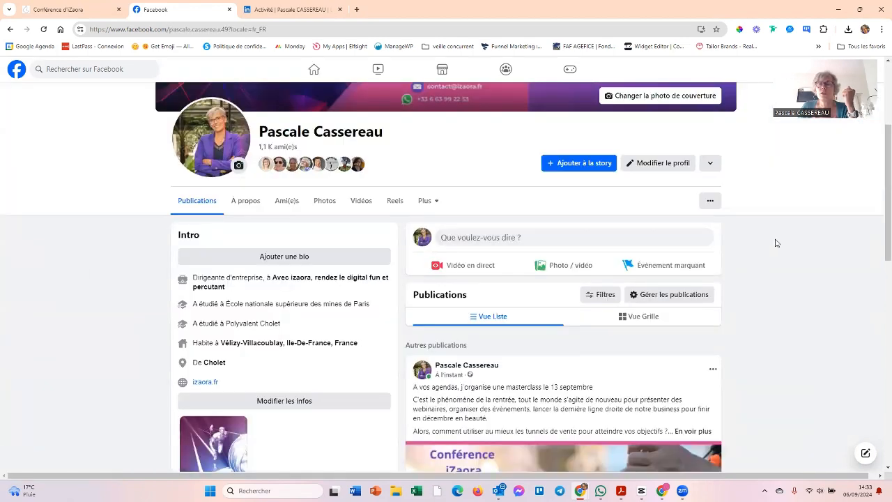
{"action": "scroll", "coordinate": [777, 245], "scroll_direction": "down", "scroll_amount": 1}
{"action": "scroll", "coordinate": [776, 245], "scroll_direction": "down", "scroll_amount": 2}
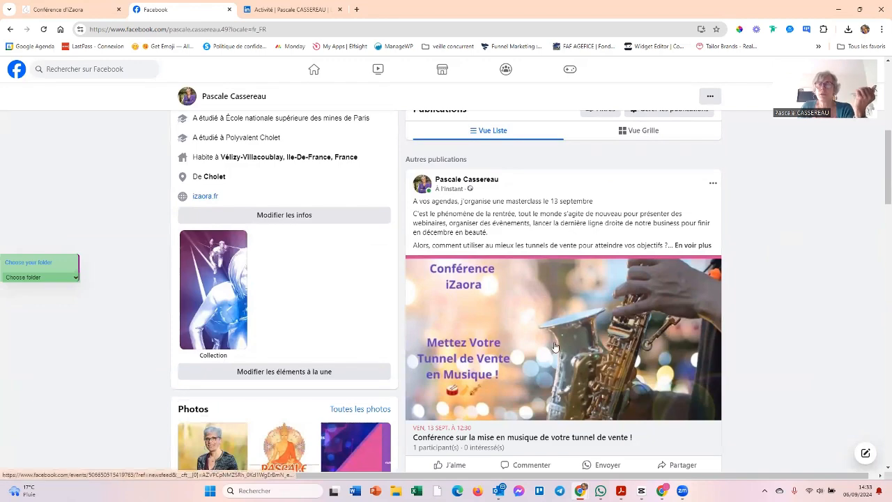
{"action": "scroll", "coordinate": [555, 346], "scroll_direction": "down", "scroll_amount": 2}
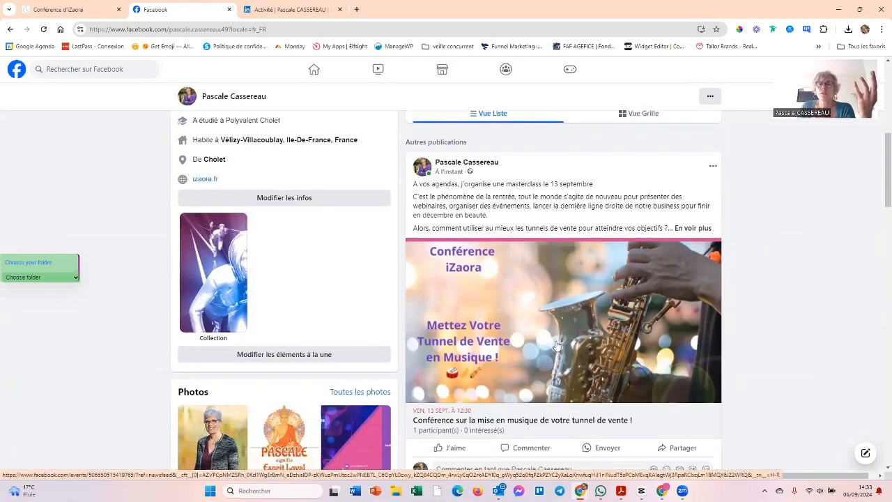